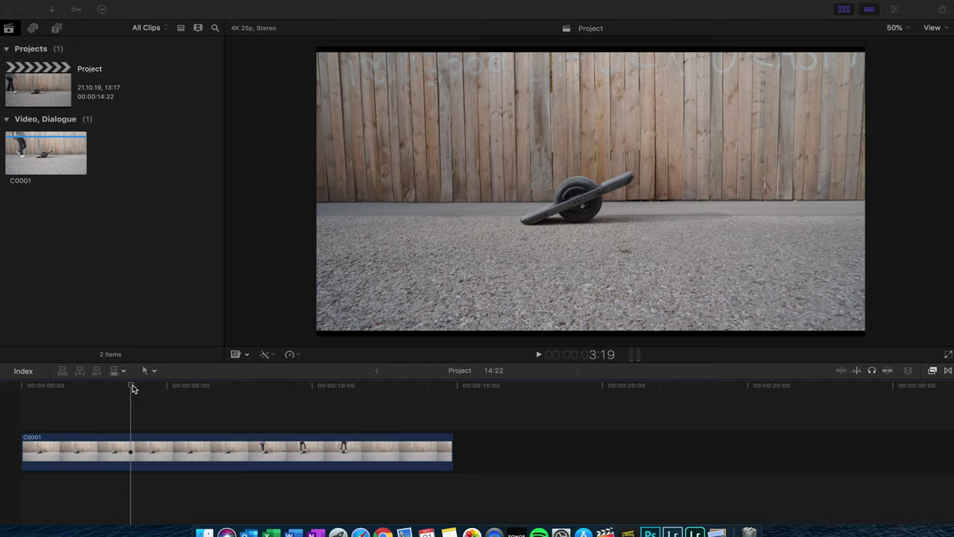
# - Scrub the playhead to about 10:00, where the rider stands on the OneWheel
pyautogui.click(133, 387)
pyautogui.moveTo(136, 393)
pyautogui.mouseDown()
pyautogui.moveTo(302, 409)
pyautogui.moveTo(325, 390)
pyautogui.moveTo(398, 404)
pyautogui.moveTo(327, 409)
pyautogui.mouseUp()
pyautogui.click(312, 387)
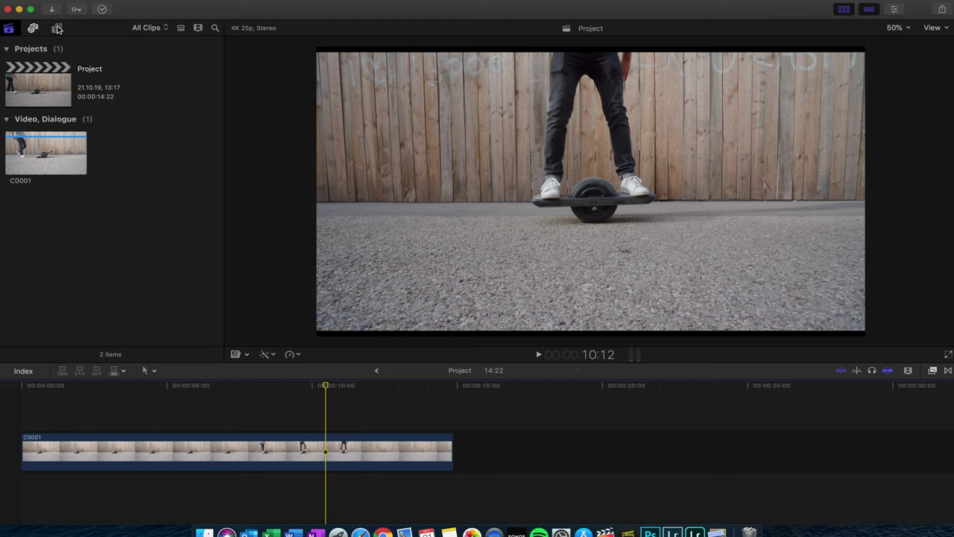
# - Add a Basic Title from the Titles browser above the skateboard clip
pyautogui.click(57, 28)
pyautogui.click(192, 285)
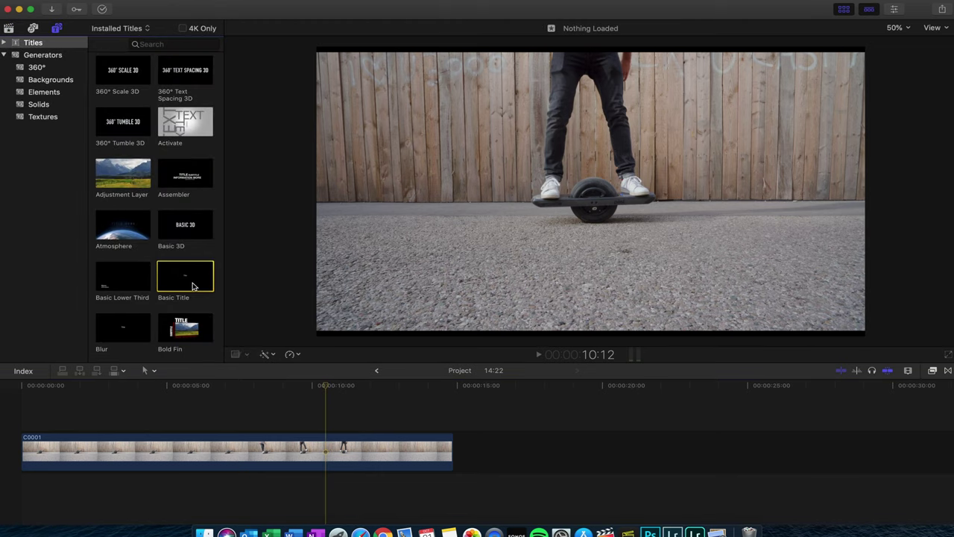
pyautogui.moveTo(192, 286); pyautogui.dragTo(163, 422)
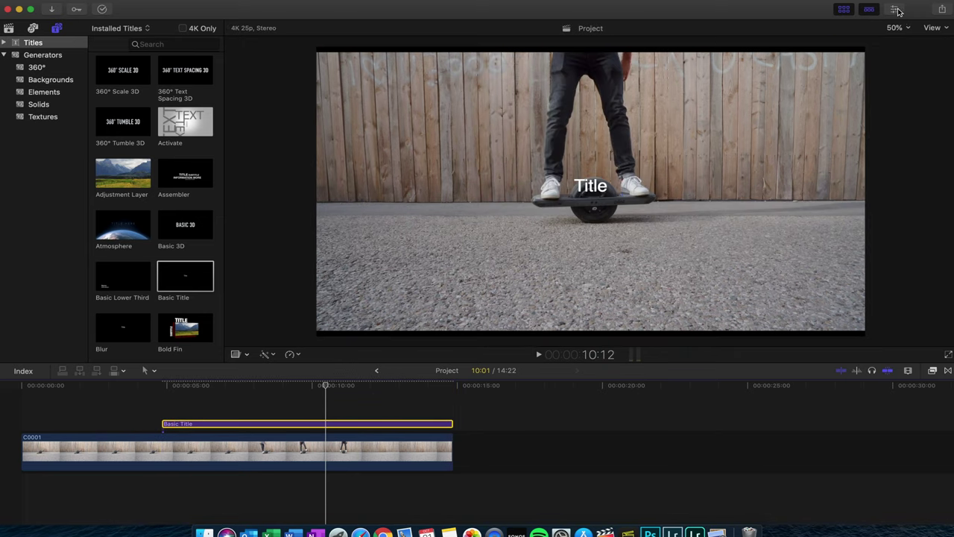
# - Replace the title text with 'Riding the' and 'OneWheel' on two lines
pyautogui.click(897, 10)
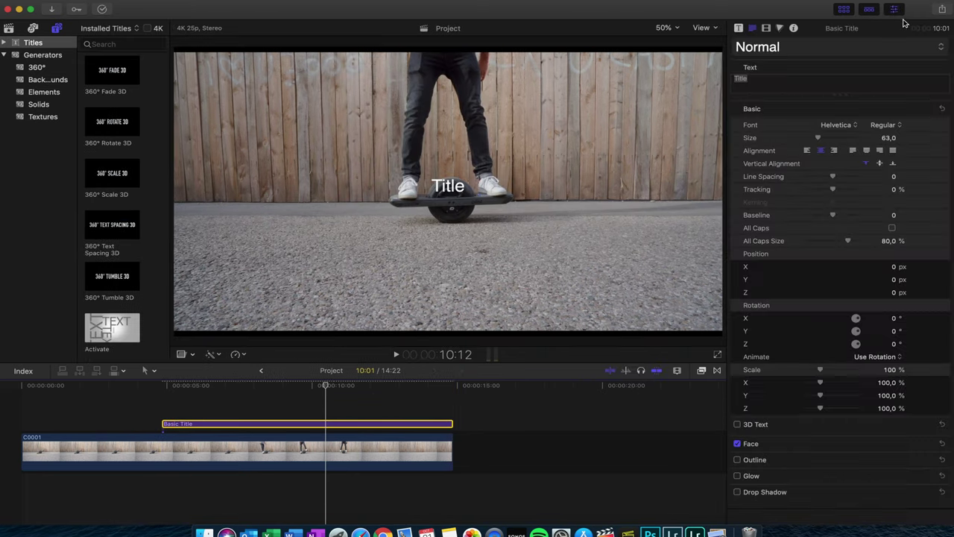
pyautogui.click(789, 90)
pyautogui.press('BackSpace')
pyautogui.write('Riding the')
pyautogui.press('Return')
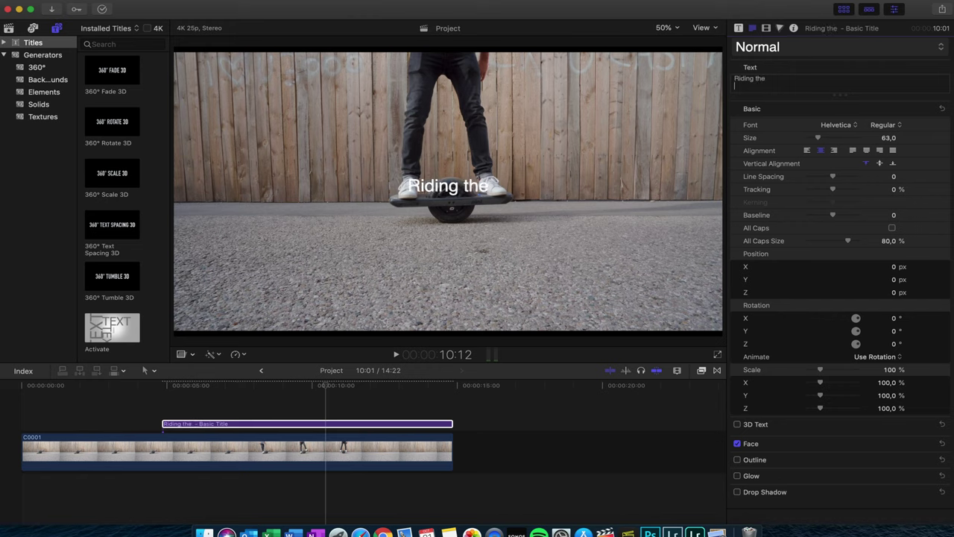
pyautogui.write('OneWheel')
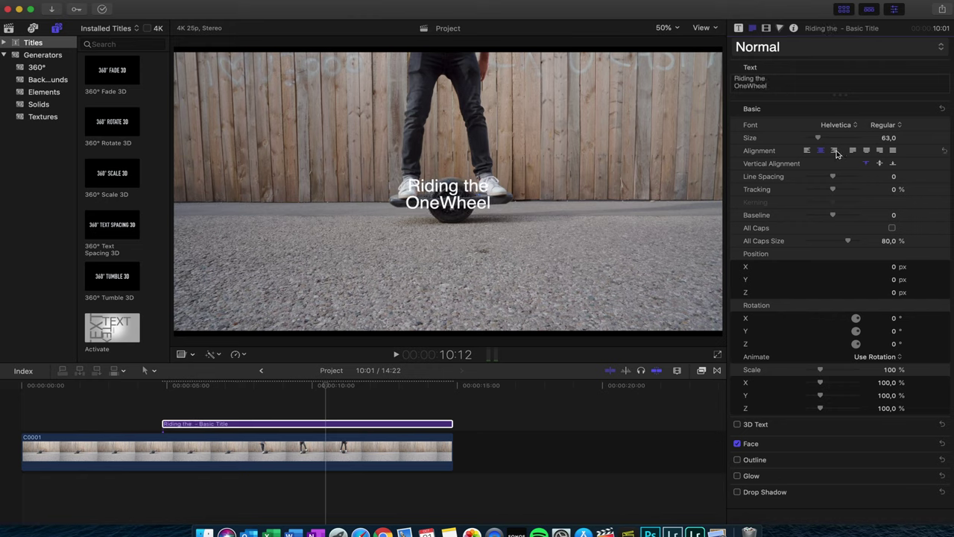
pyautogui.press('super+a')
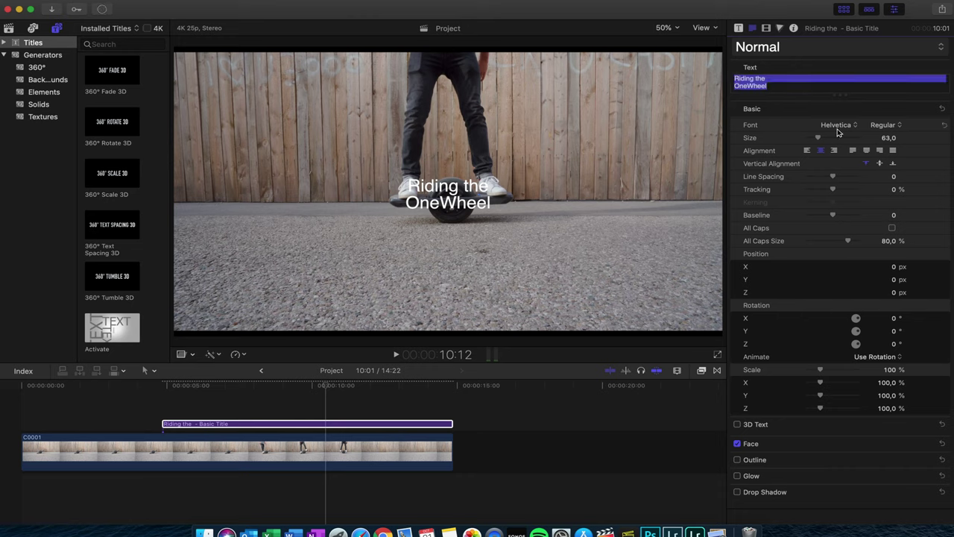
# - Set the title font to Gloss And Bloom
pyautogui.click(838, 125)
pyautogui.scroll(5, 837, 129)
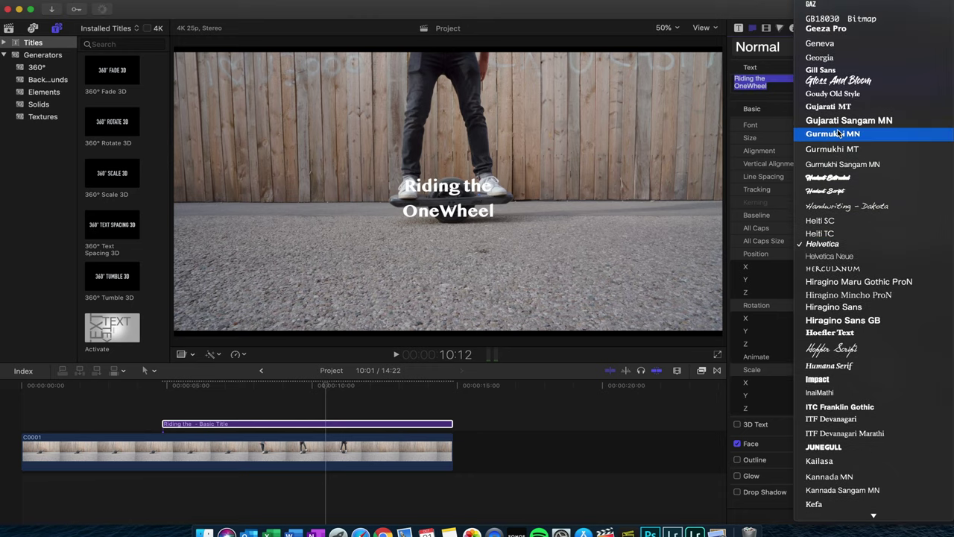
pyautogui.scroll(3, 841, 176)
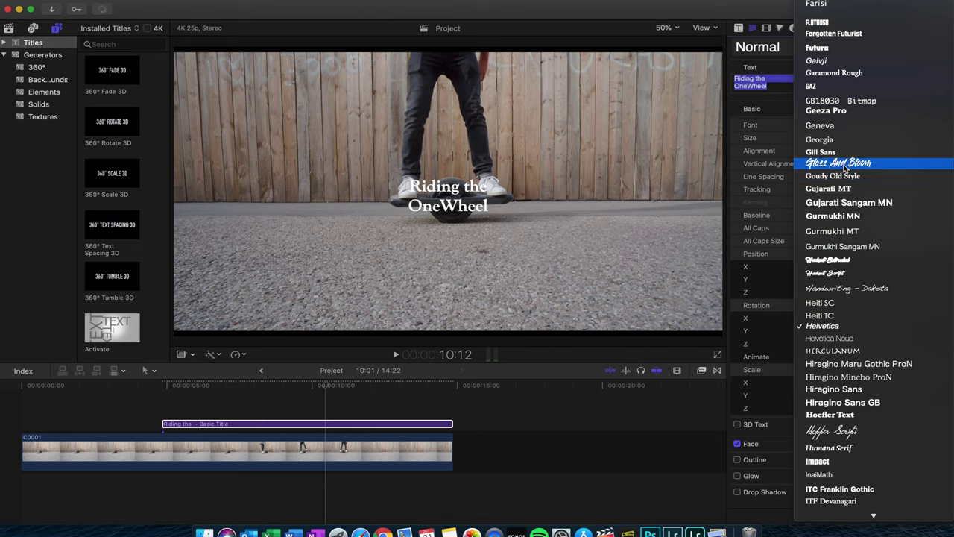
pyautogui.click(845, 165)
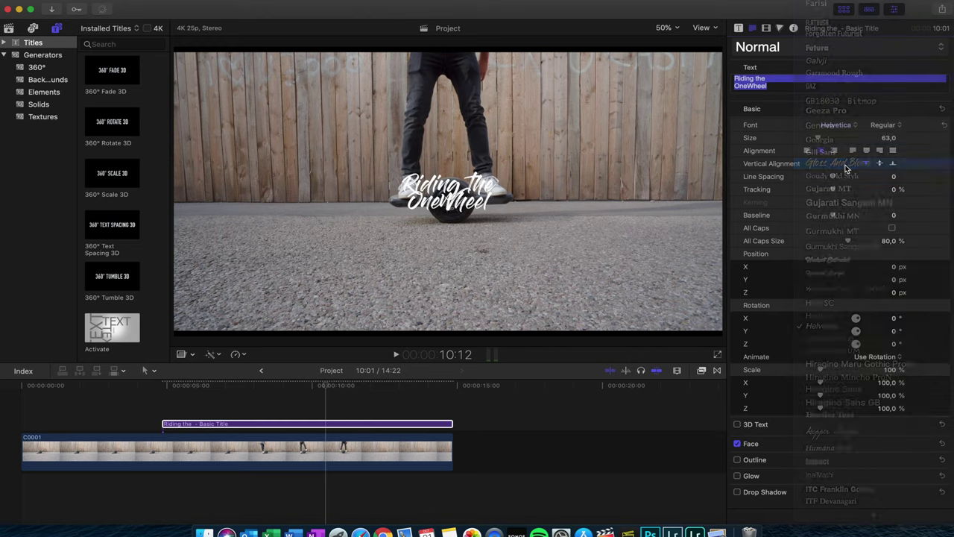
# - Widen line spacing, set size 128, move the title upper right, and rotate it -10.4°
pyautogui.moveTo(834, 177); pyautogui.dragTo(847, 177)
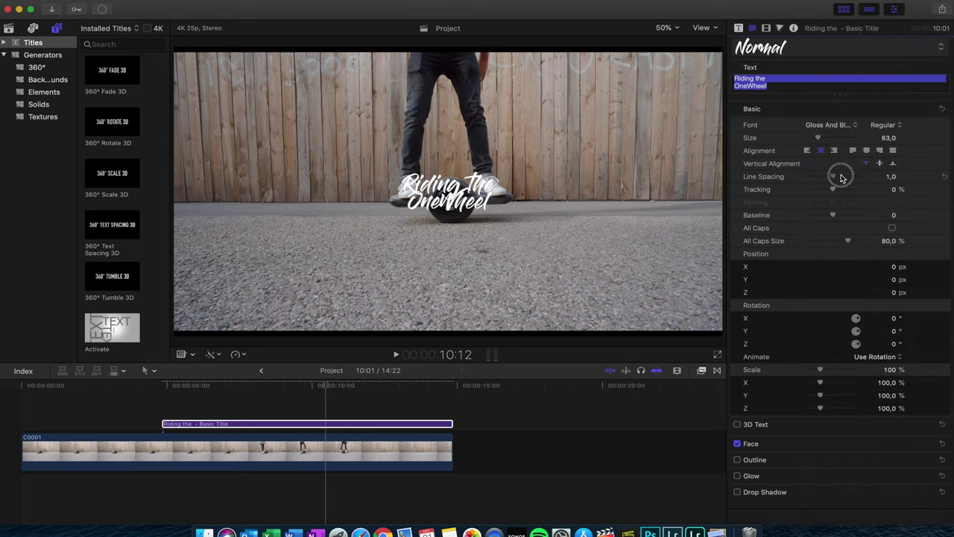
pyautogui.moveTo(818, 138)
pyautogui.mouseDown()
pyautogui.moveTo(844, 140)
pyautogui.moveTo(834, 138)
pyautogui.mouseUp()
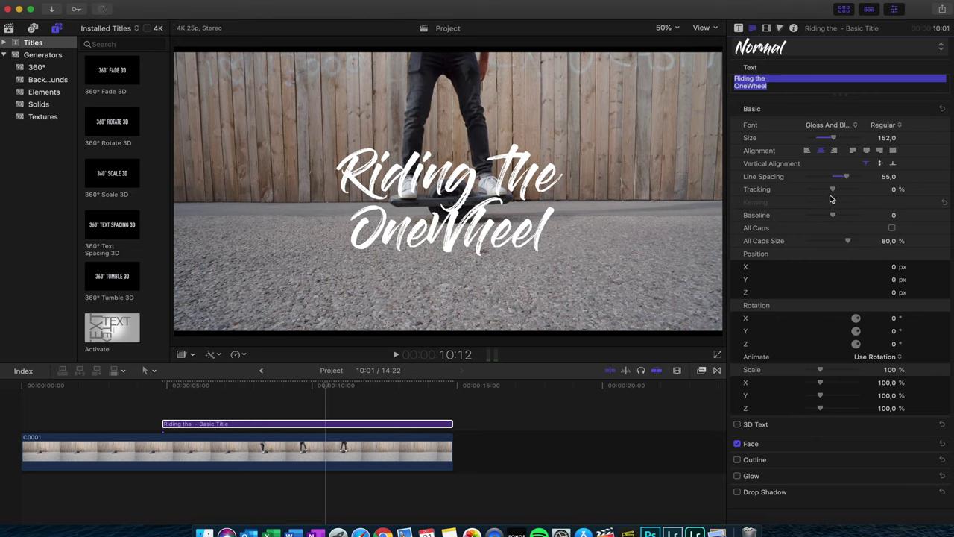
pyautogui.moveTo(513, 158)
pyautogui.mouseDown()
pyautogui.moveTo(582, 137)
pyautogui.moveTo(602, 110)
pyautogui.mouseUp()
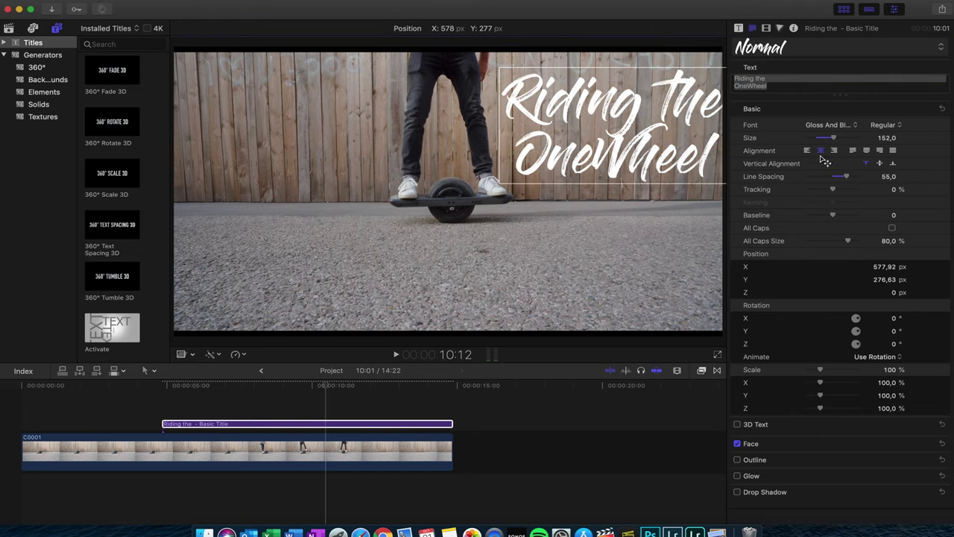
pyautogui.moveTo(833, 138); pyautogui.dragTo(829, 140)
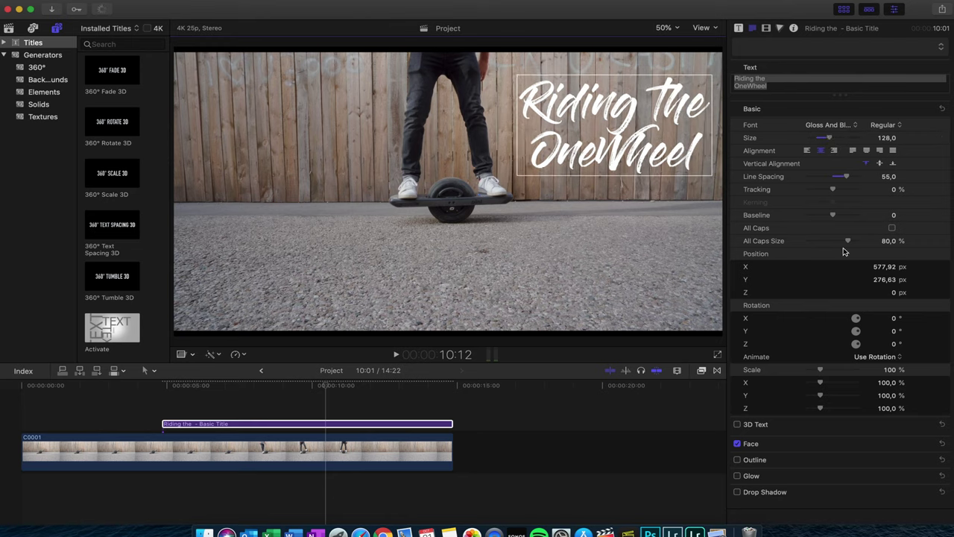
pyautogui.moveTo(859, 346); pyautogui.dragTo(859, 348)
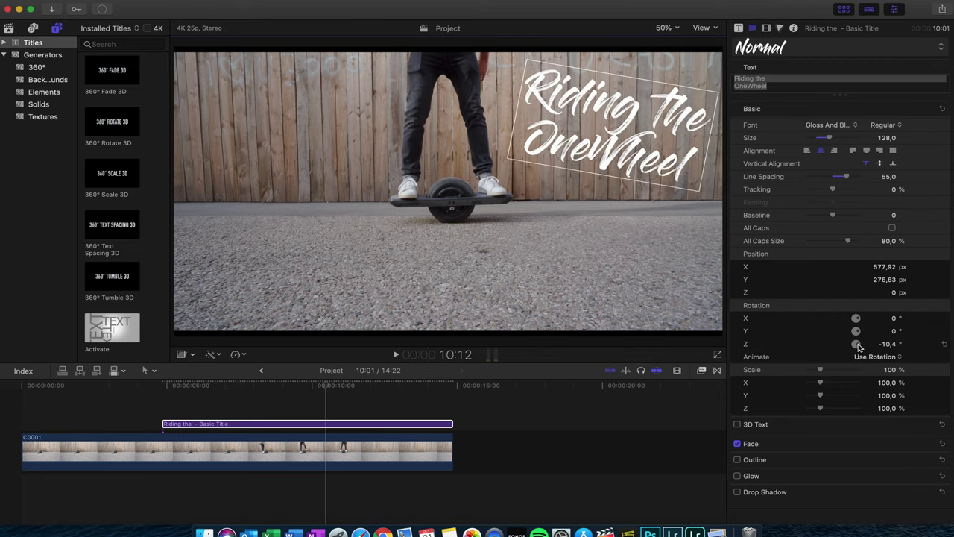
pyautogui.press('super+4')
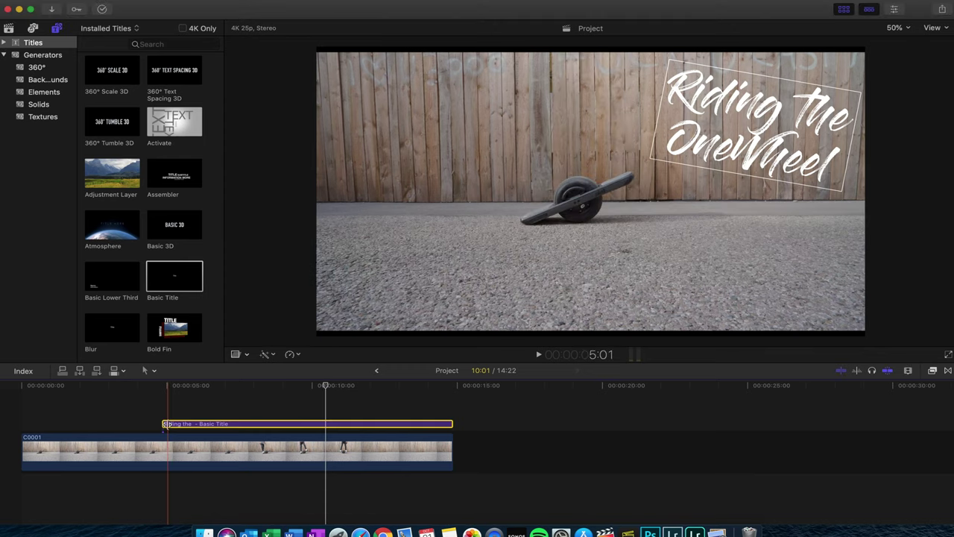
# - Extend the title clip back to the timeline start and bring up the Effects browser
pyautogui.moveTo(175, 427); pyautogui.dragTo(22, 421)
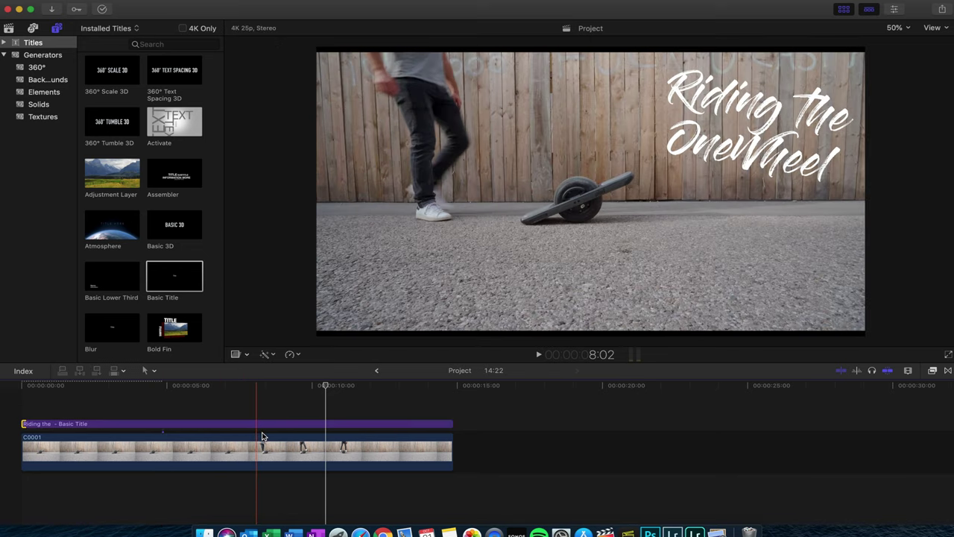
pyautogui.click(272, 424)
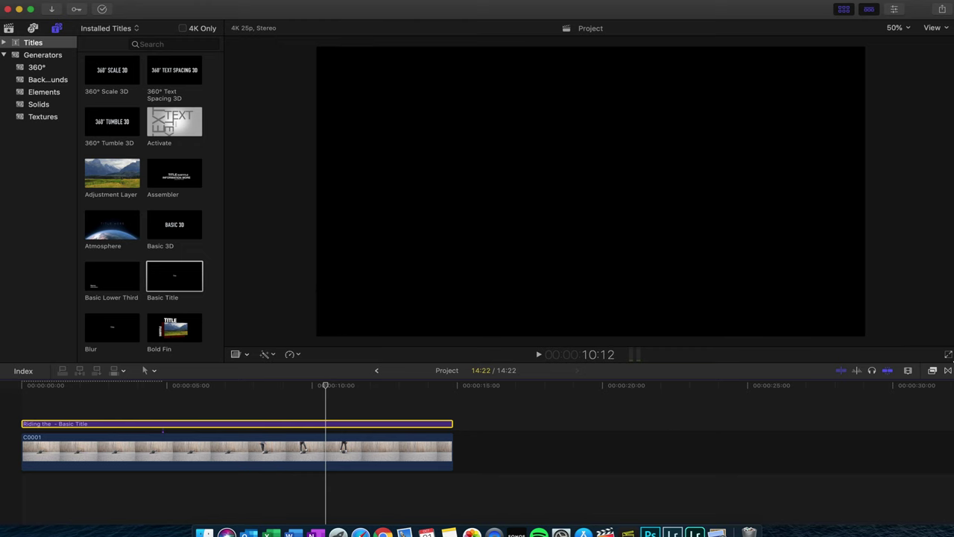
pyautogui.click(933, 371)
pyautogui.click(790, 518)
# - Find Draw Mask by searching 'draw' and apply it to the title clip
pyautogui.press('BackSpace')
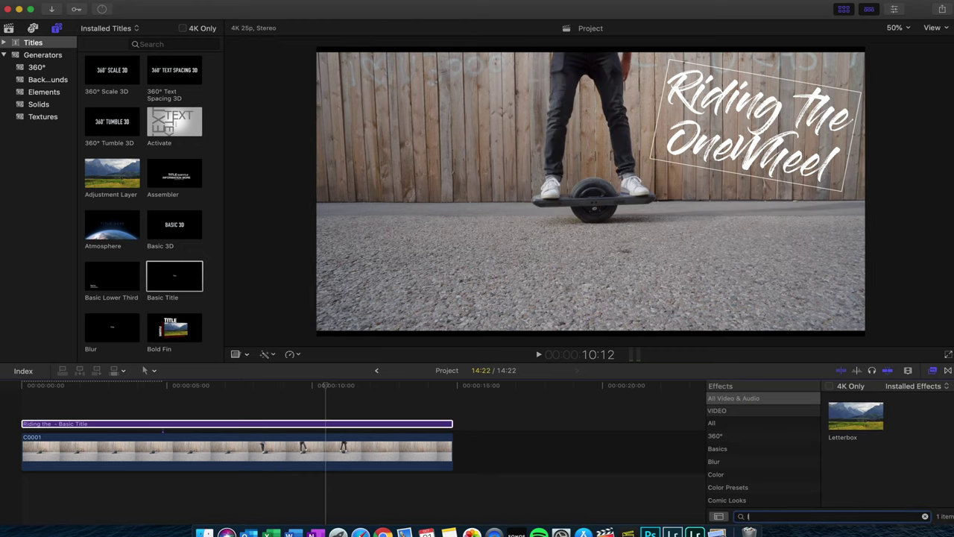
pyautogui.press('BackSpace')
pyautogui.write('draw')
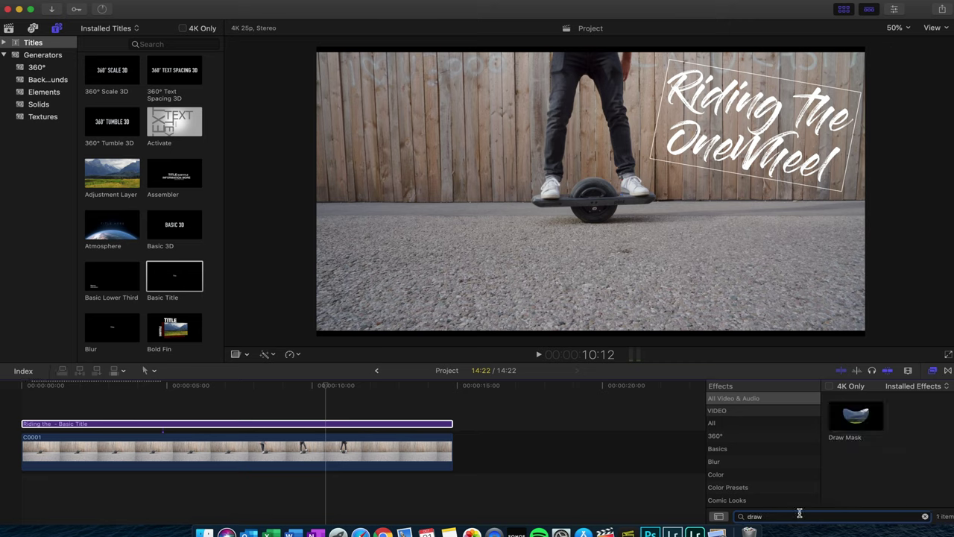
pyautogui.moveTo(854, 414); pyautogui.dragTo(358, 426)
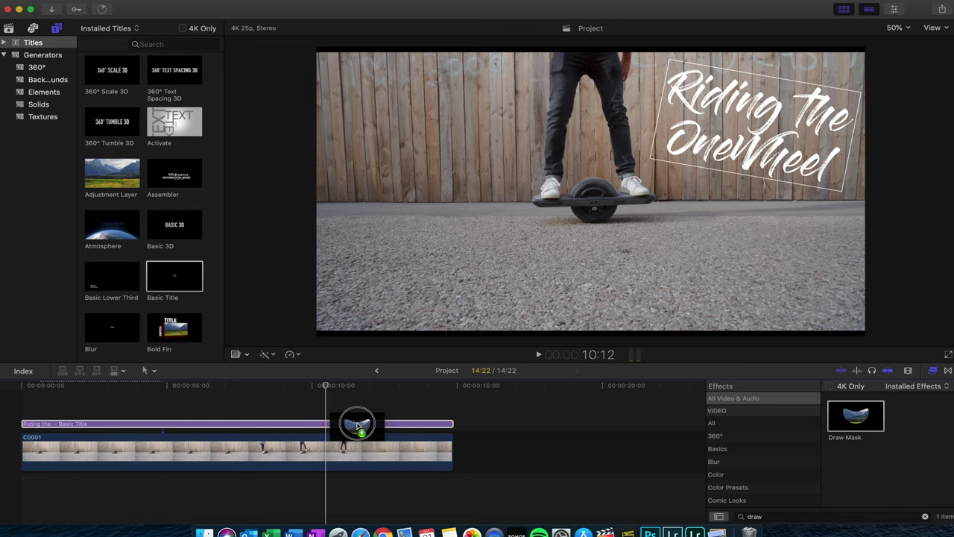
pyautogui.moveTo(359, 425); pyautogui.dragTo(358, 425)
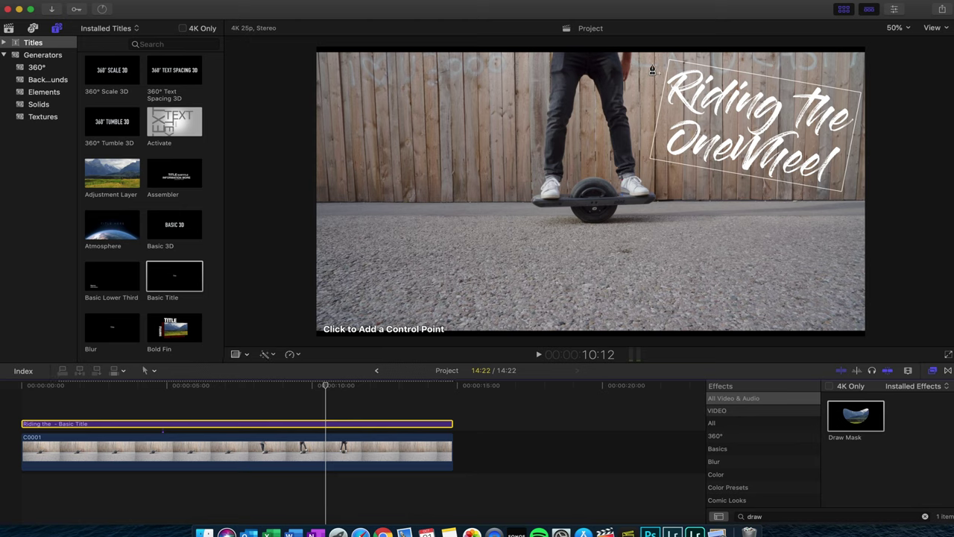
# - Draw a mask outline around the title, starting beside the rider's leg
pyautogui.click(653, 64)
pyautogui.click(646, 106)
pyautogui.click(644, 146)
pyautogui.click(653, 174)
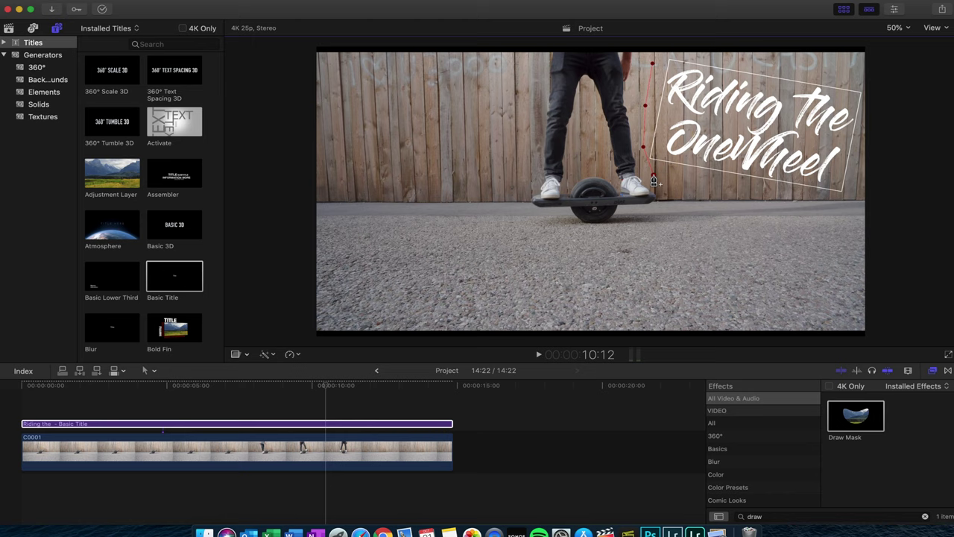
pyautogui.click(772, 203)
pyautogui.click(850, 202)
pyautogui.click(857, 123)
pyautogui.click(846, 74)
pyautogui.click(764, 68)
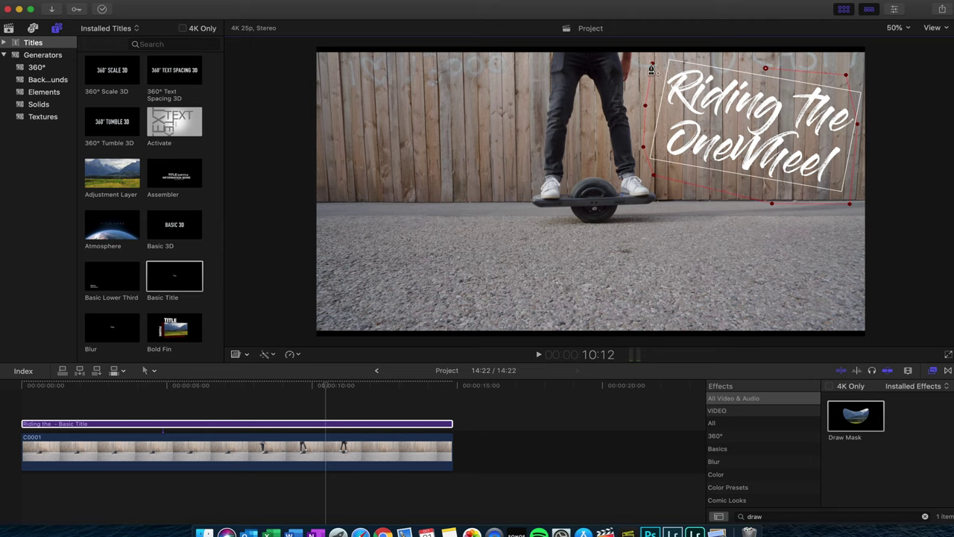
# - Play back the masked title, then park the playhead at 11:03 where the rider meets the text
pyautogui.press('space')
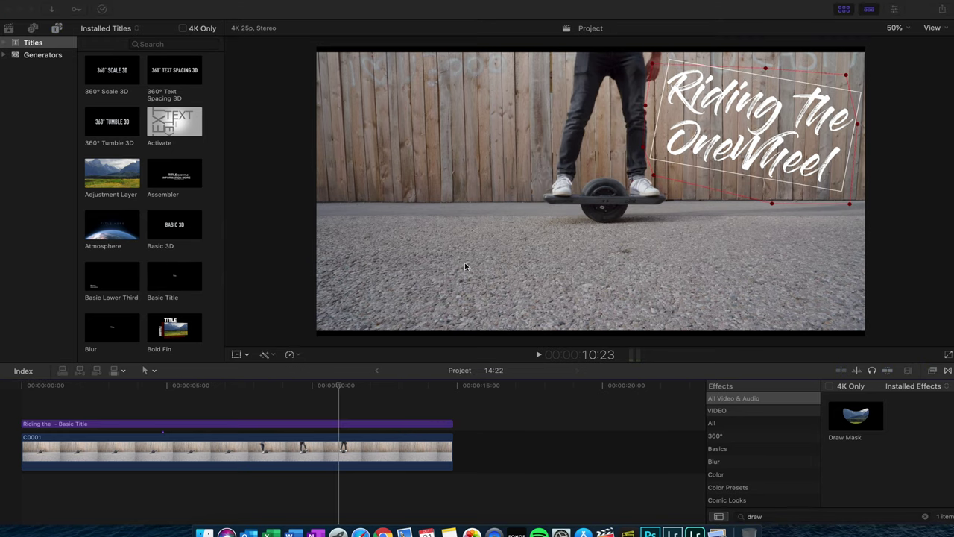
pyautogui.click(339, 387)
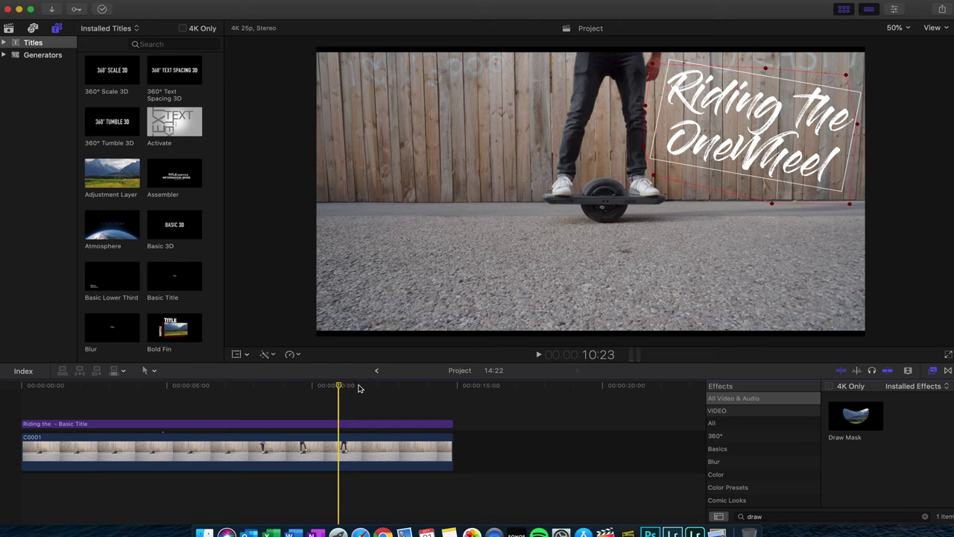
pyautogui.click(352, 387)
pyautogui.moveTo(351, 387); pyautogui.dragTo(345, 387)
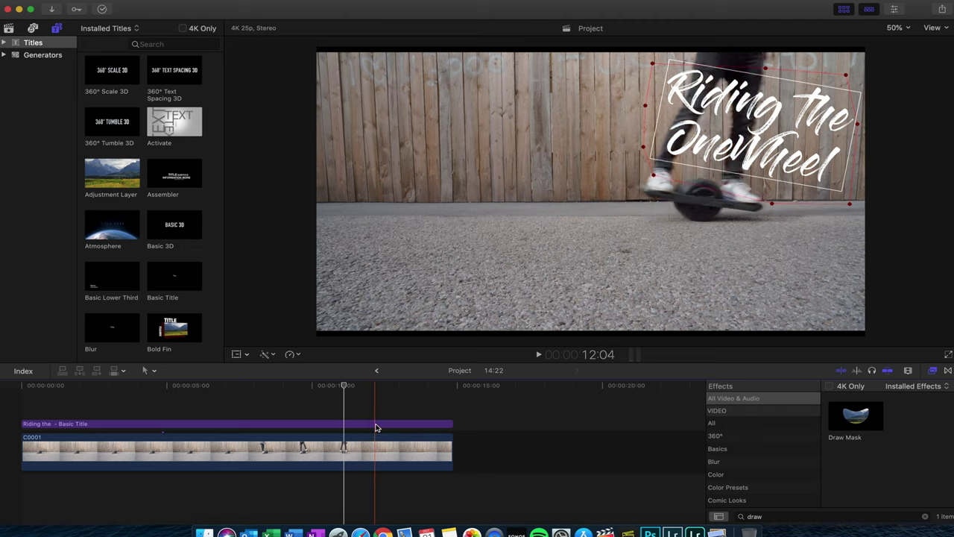
# - Show the title clip's Draw Mask control point coordinates in the Inspector
pyautogui.click(376, 427)
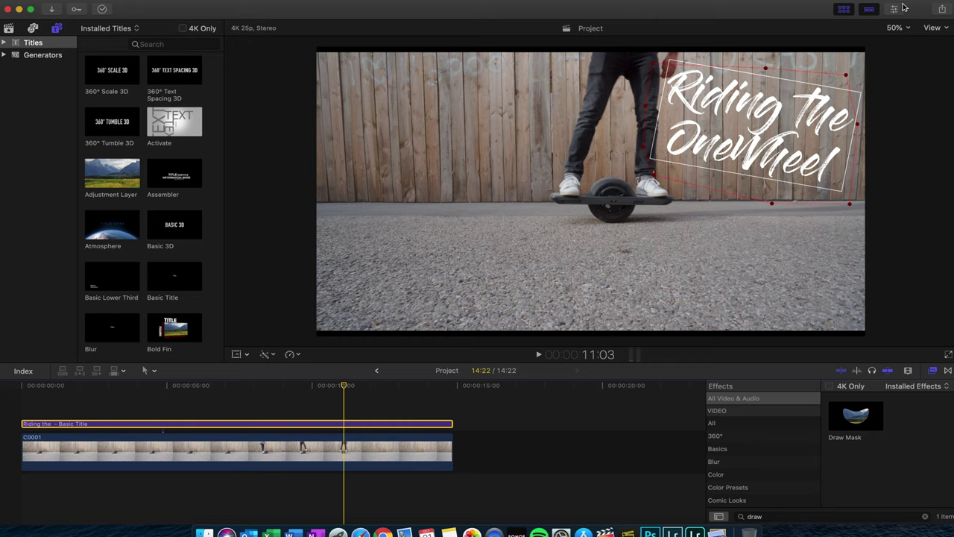
pyautogui.click(899, 10)
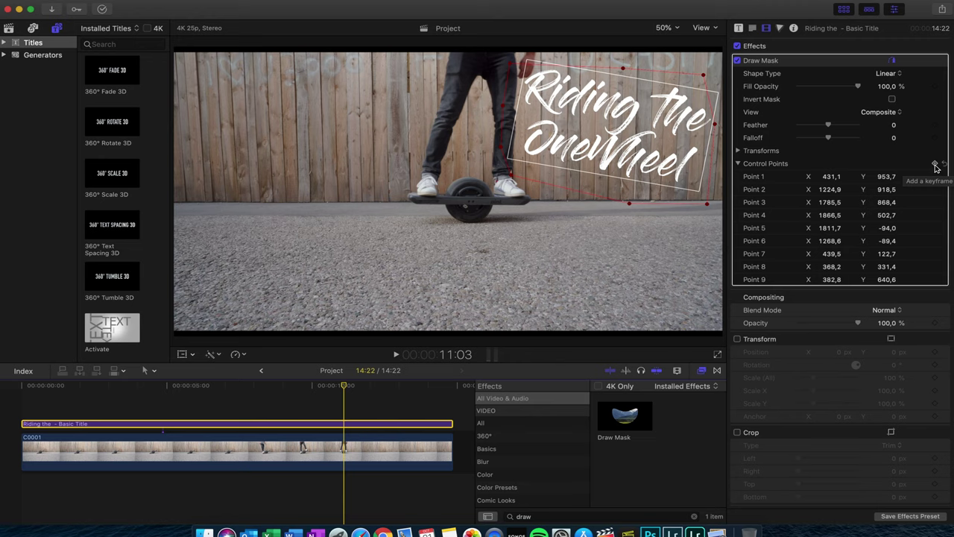
# - Keyframe the Draw Mask control points at 11:03 to record the mask's shape
pyautogui.click(936, 167)
pyautogui.click(936, 167)
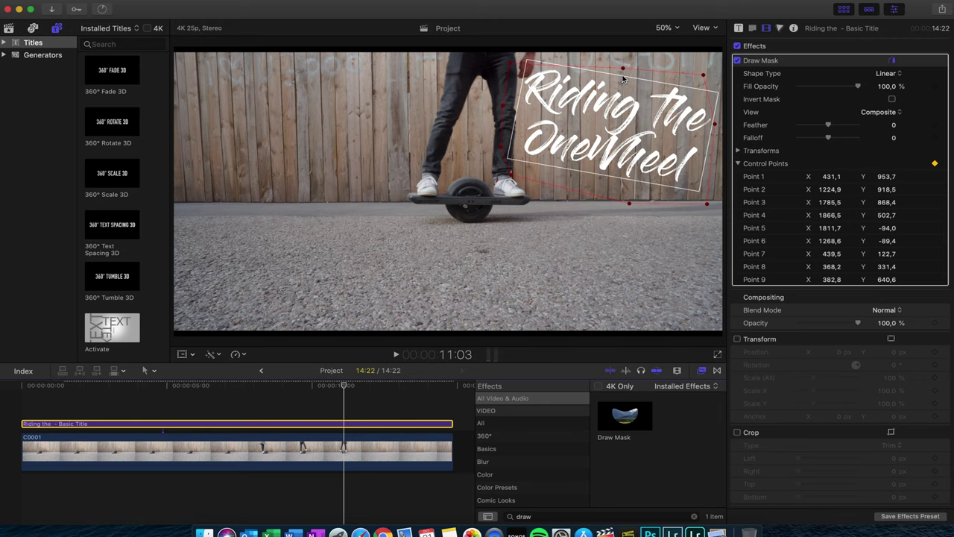
pyautogui.click(154, 372)
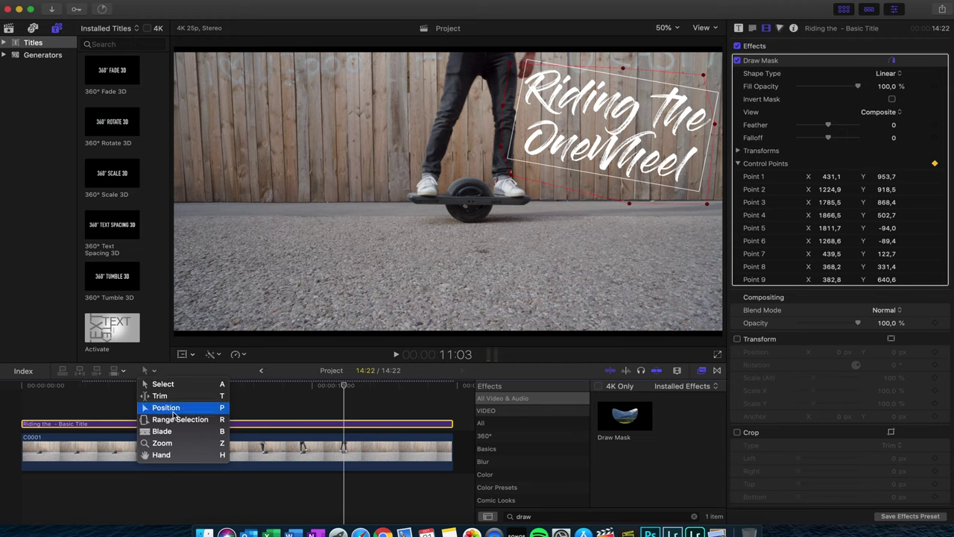
# - With the Position tool, drag mask points 1, 9 and 8 onto the rider's back leg
pyautogui.click(173, 410)
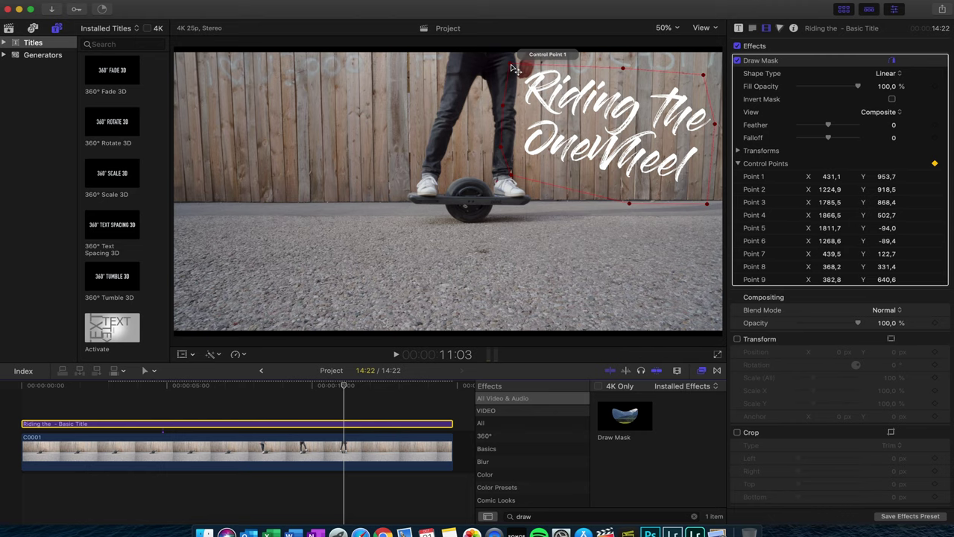
pyautogui.moveTo(513, 69); pyautogui.dragTo(542, 66)
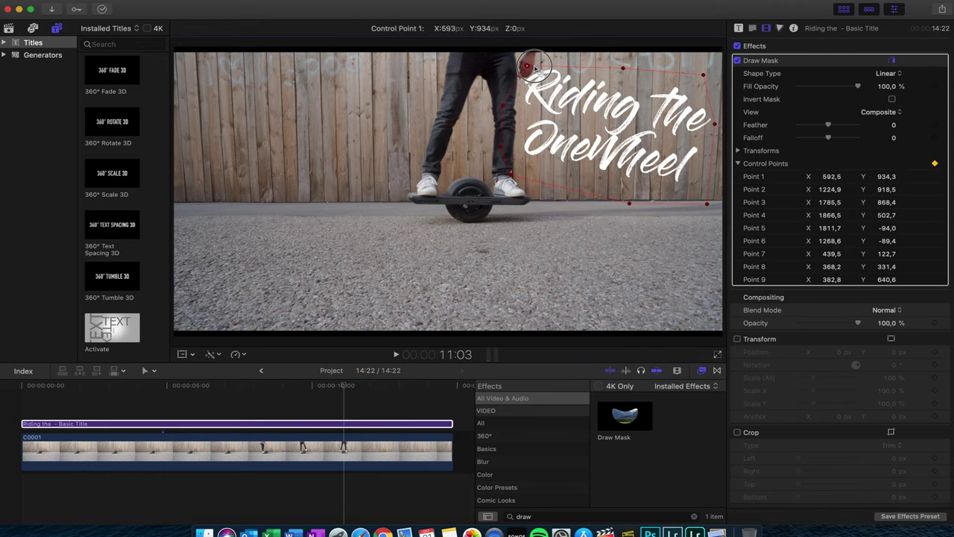
pyautogui.moveTo(542, 66); pyautogui.dragTo(538, 68)
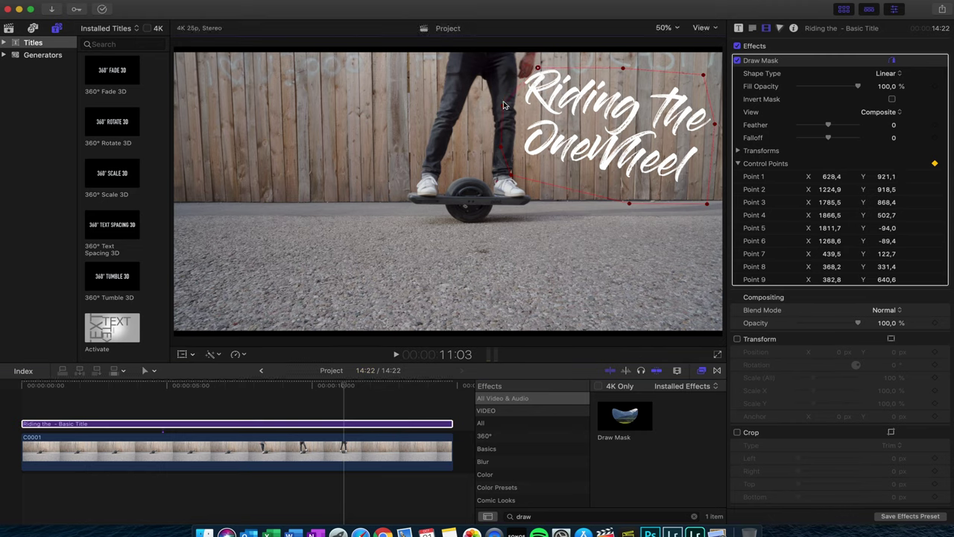
pyautogui.moveTo(504, 109); pyautogui.dragTo(518, 92)
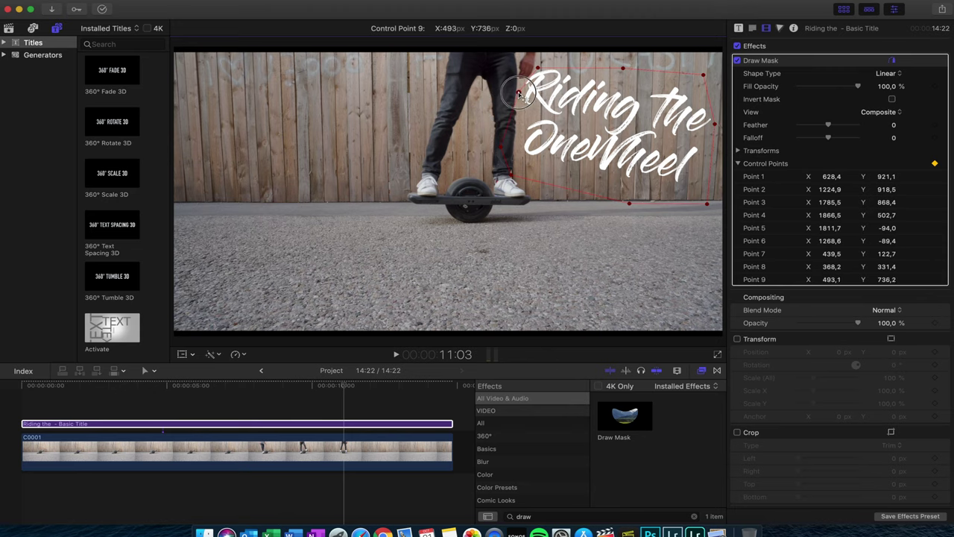
pyautogui.moveTo(502, 149)
pyautogui.mouseDown()
pyautogui.moveTo(514, 147)
pyautogui.moveTo(515, 177)
pyautogui.mouseUp()
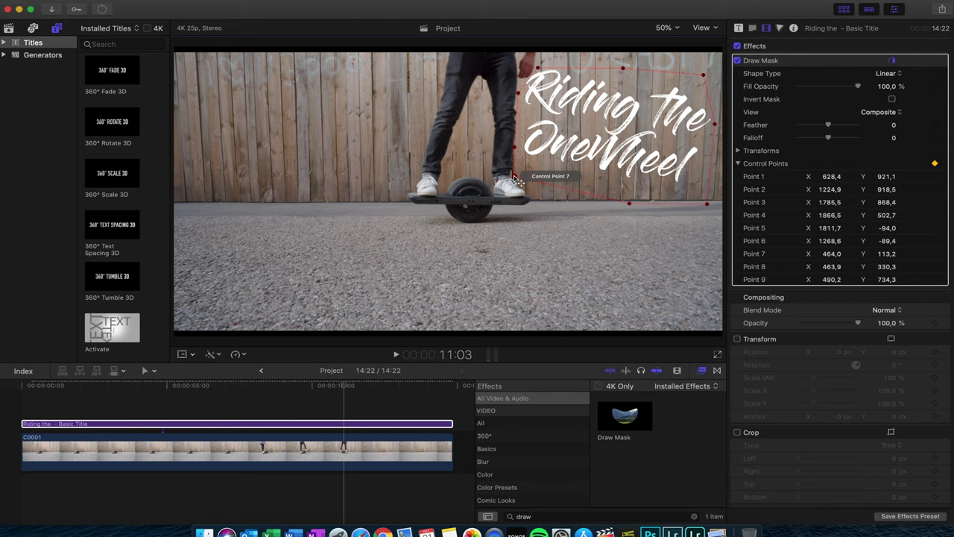
# - Step frame by frame through 11:07, reshaping mask points 1, 7, 8 and 9 to track the leg
pyautogui.press('Right')
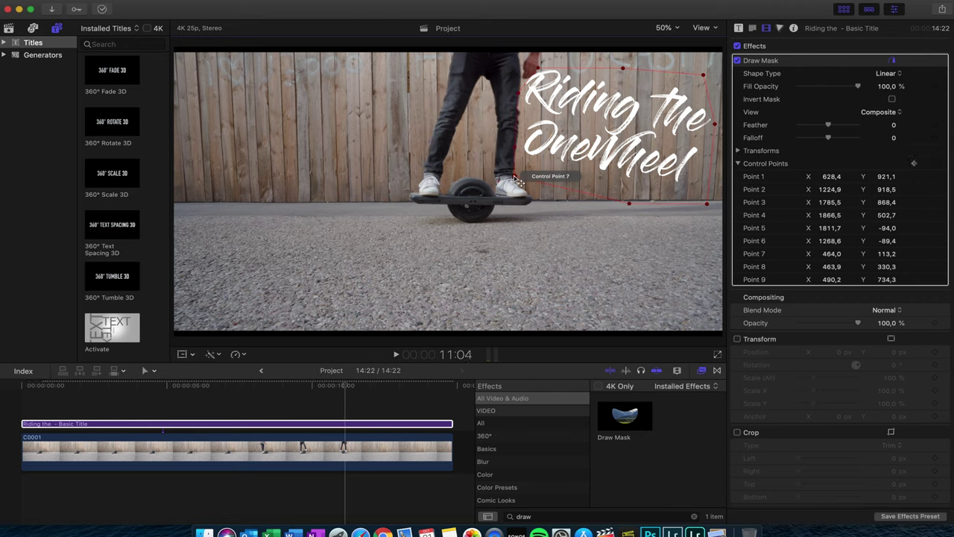
pyautogui.press('Right')
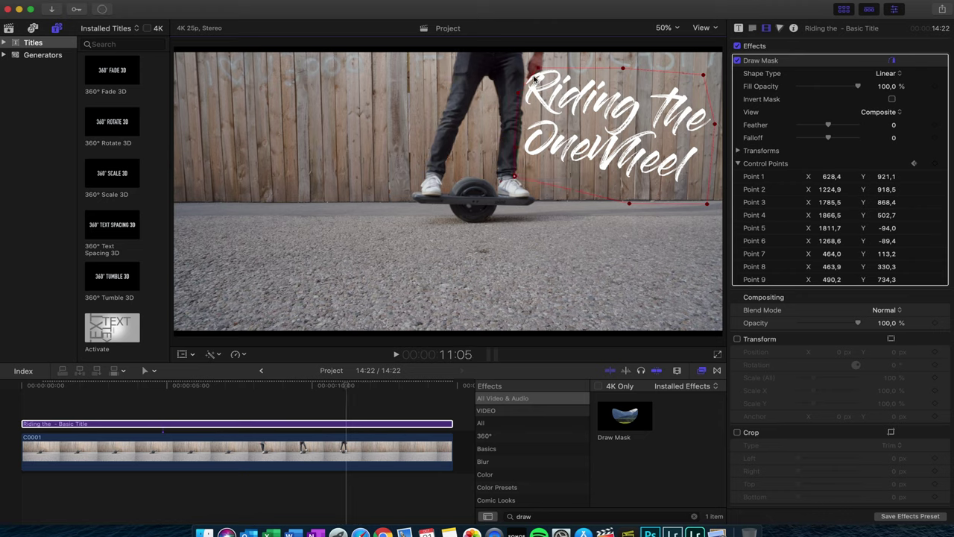
pyautogui.moveTo(538, 71); pyautogui.dragTo(527, 94)
pyautogui.moveTo(515, 146); pyautogui.dragTo(523, 179)
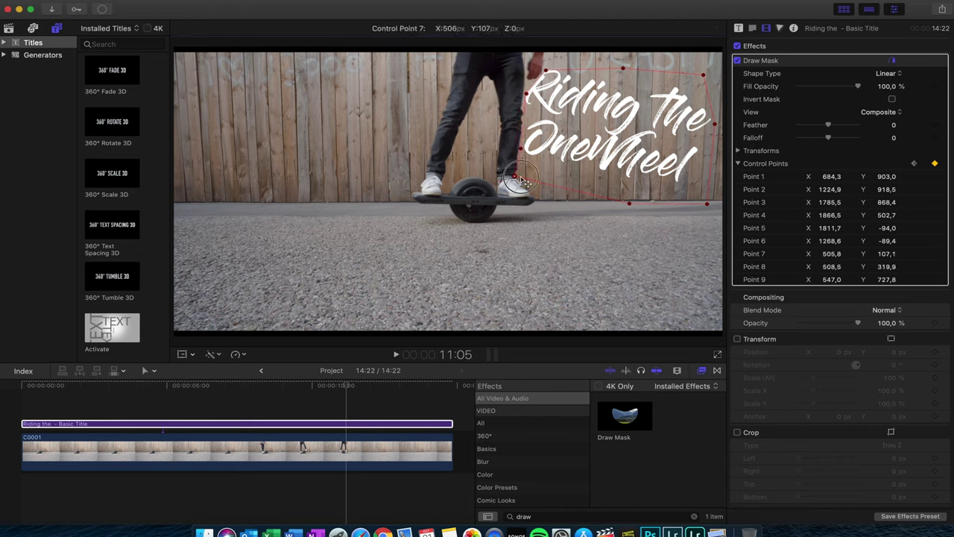
pyautogui.press('Right')
pyautogui.moveTo(546, 71); pyautogui.dragTo(533, 84)
pyautogui.moveTo(524, 152); pyautogui.dragTo(525, 181)
pyautogui.press('Right')
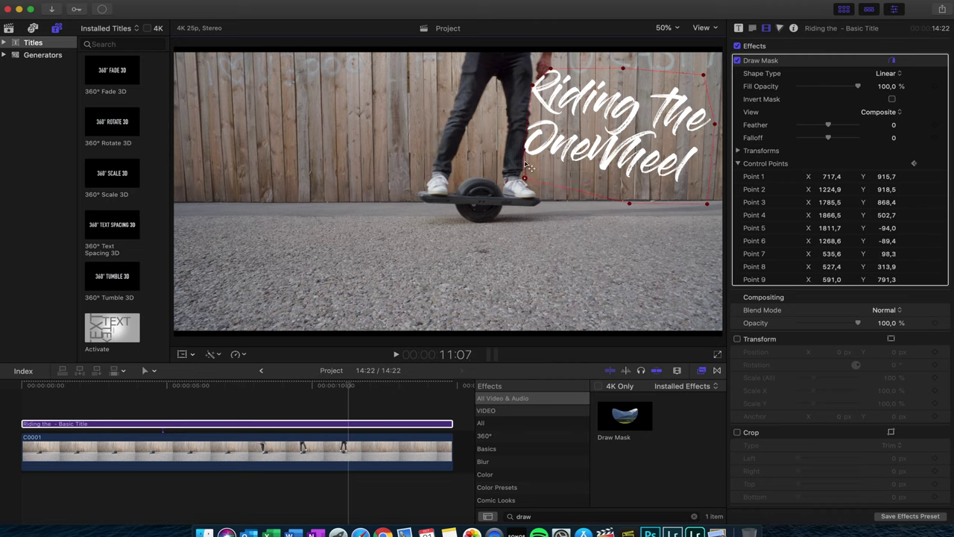
pyautogui.moveTo(532, 85); pyautogui.dragTo(556, 71)
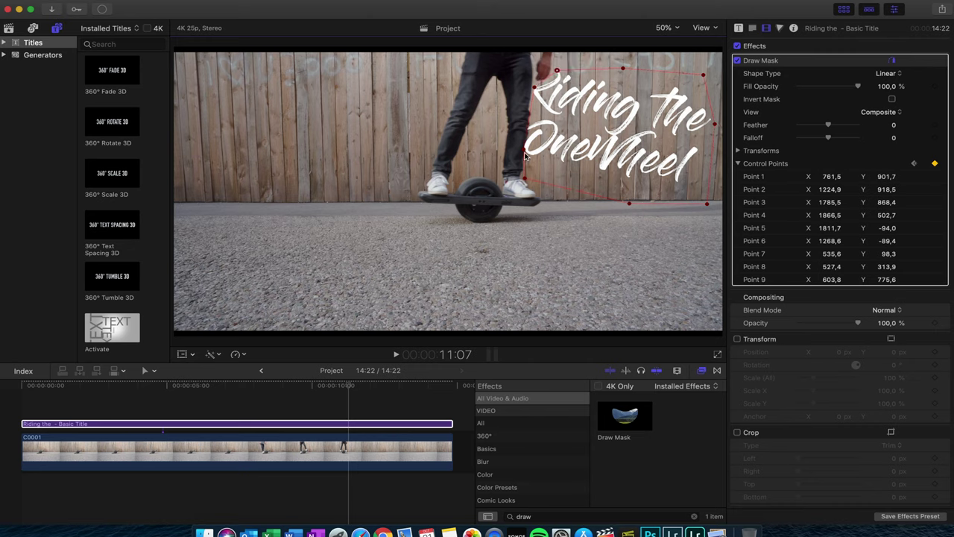
# - Keyframe the Draw Mask frame by frame, moving points 8 and 1 and reshaping it around the rider's leg
pyautogui.press('Right')
pyautogui.press('Right')
pyautogui.moveTo(524, 155); pyautogui.dragTo(539, 155)
pyautogui.press('Right')
pyautogui.press('Right')
pyautogui.moveTo(557, 72); pyautogui.dragTo(577, 77)
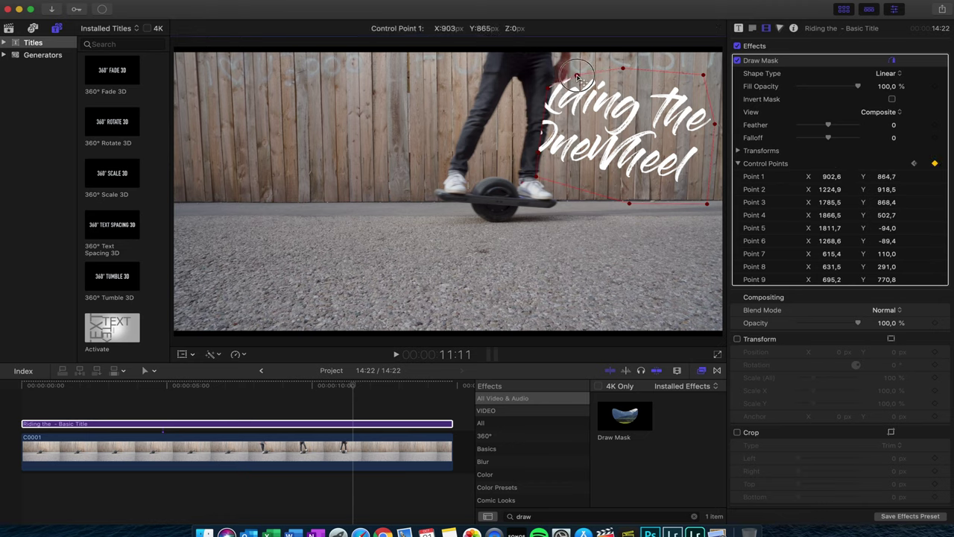
pyautogui.press('Right')
# - Continue mask keyframes to 11:23, shifting the left points and point 7 right, and hide the Inspector
pyautogui.press('Right')
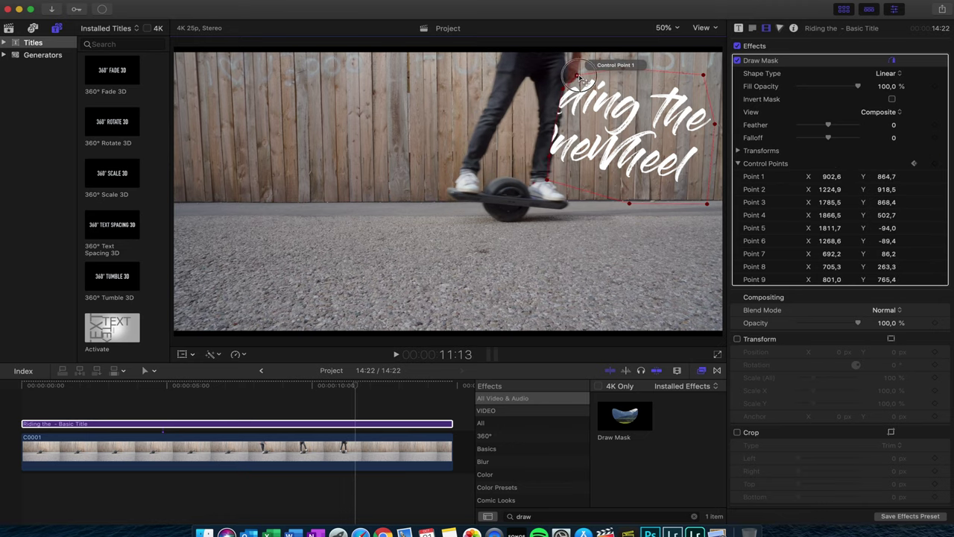
pyautogui.press('Right')
pyautogui.moveTo(579, 77)
pyautogui.mouseDown()
pyautogui.moveTo(574, 88)
pyautogui.moveTo(608, 72)
pyautogui.moveTo(605, 177)
pyautogui.moveTo(617, 152)
pyautogui.moveTo(649, 131)
pyautogui.mouseUp()
pyautogui.press('Right')
pyautogui.press('Right')
pyautogui.press('Right')
pyautogui.press('Right')
pyautogui.press('Right')
pyautogui.press('Right')
pyautogui.press('Right')
pyautogui.moveTo(628, 209); pyautogui.dragTo(682, 200)
pyautogui.press('Right')
pyautogui.moveTo(614, 180); pyautogui.dragTo(642, 180)
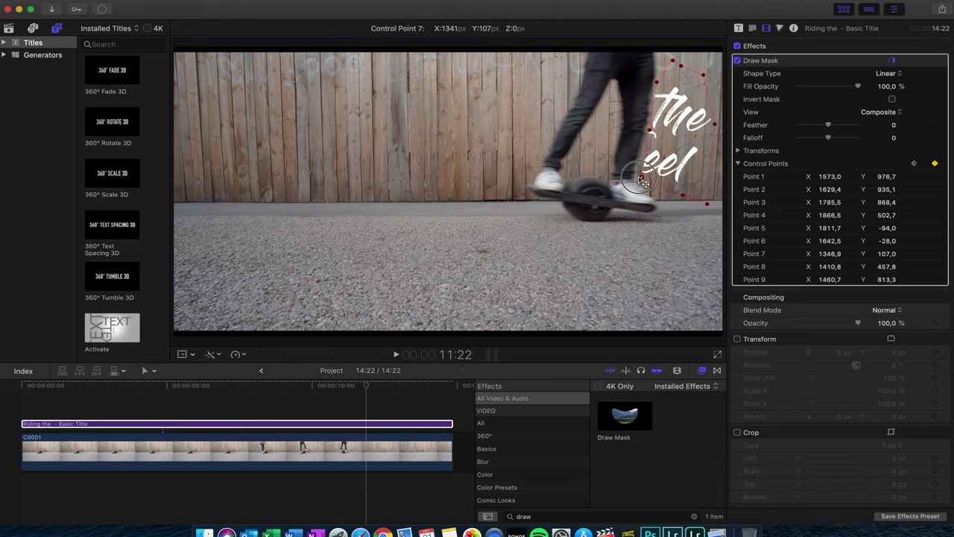
pyautogui.press('super+4')
pyautogui.press('Right')
pyautogui.moveTo(784, 180); pyautogui.dragTo(796, 181)
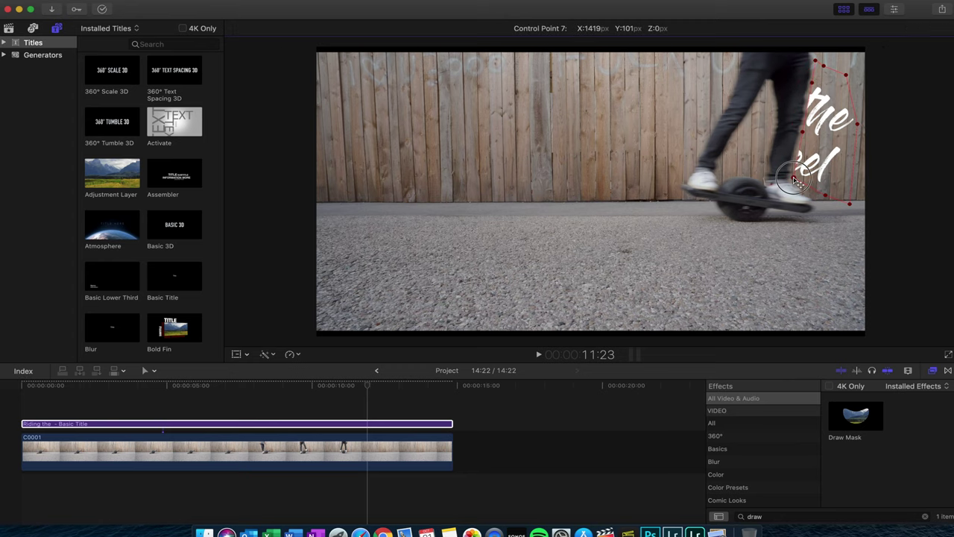
# - On the next frame, move the mask's edge points right to follow the rider
pyautogui.press('Right')
pyautogui.moveTo(846, 74); pyautogui.dragTo(887, 71)
pyautogui.moveTo(857, 123); pyautogui.dragTo(899, 118)
pyautogui.moveTo(850, 202); pyautogui.dragTo(893, 199)
pyautogui.moveTo(796, 182); pyautogui.dragTo(807, 179)
pyautogui.moveTo(810, 134); pyautogui.dragTo(817, 132)
pyautogui.moveTo(887, 71); pyautogui.dragTo(889, 65)
# - Keep keyframing frame by frame to 12:02, sliding the mask's left points right past the rider
pyautogui.press('Right')
pyautogui.moveTo(824, 65); pyautogui.dragTo(840, 85)
pyautogui.moveTo(815, 133); pyautogui.dragTo(828, 134)
pyautogui.moveTo(806, 179); pyautogui.dragTo(829, 185)
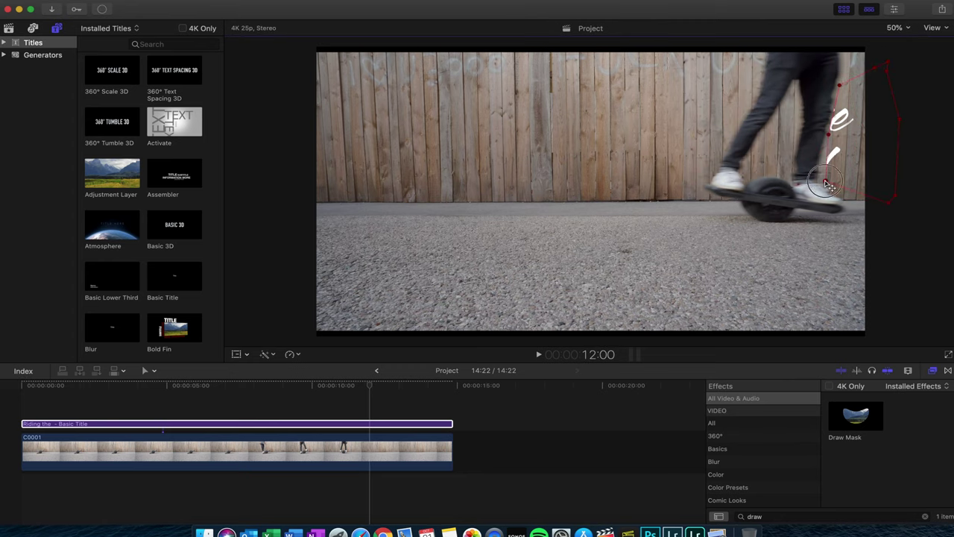
pyautogui.press('Right')
pyautogui.moveTo(839, 85); pyautogui.dragTo(874, 67)
pyautogui.moveTo(829, 135); pyautogui.dragTo(868, 137)
pyautogui.press('Right')
pyautogui.moveTo(829, 185); pyautogui.dragTo(876, 185)
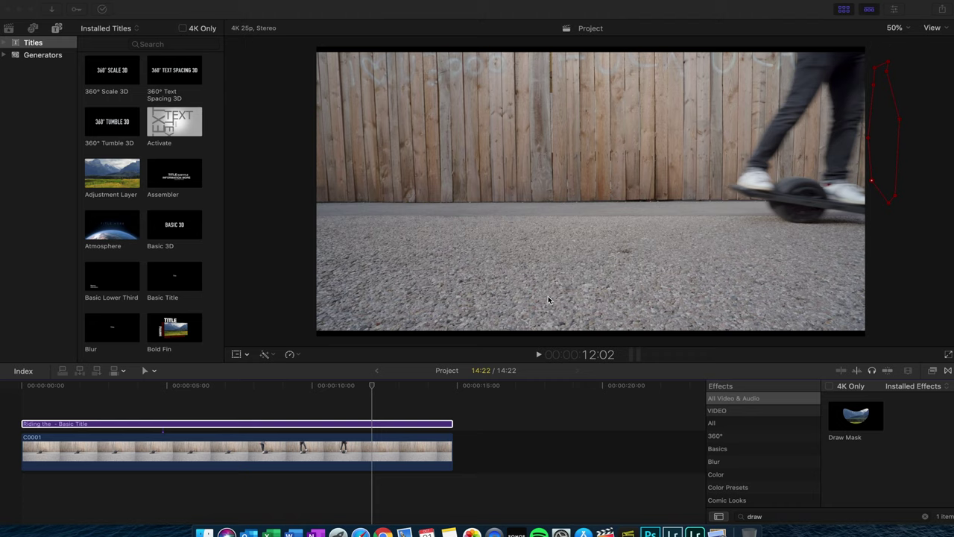
# - Rewind the playhead to about 5:20 and play back the masked 'Riding the OneWheel' title
pyautogui.click(373, 388)
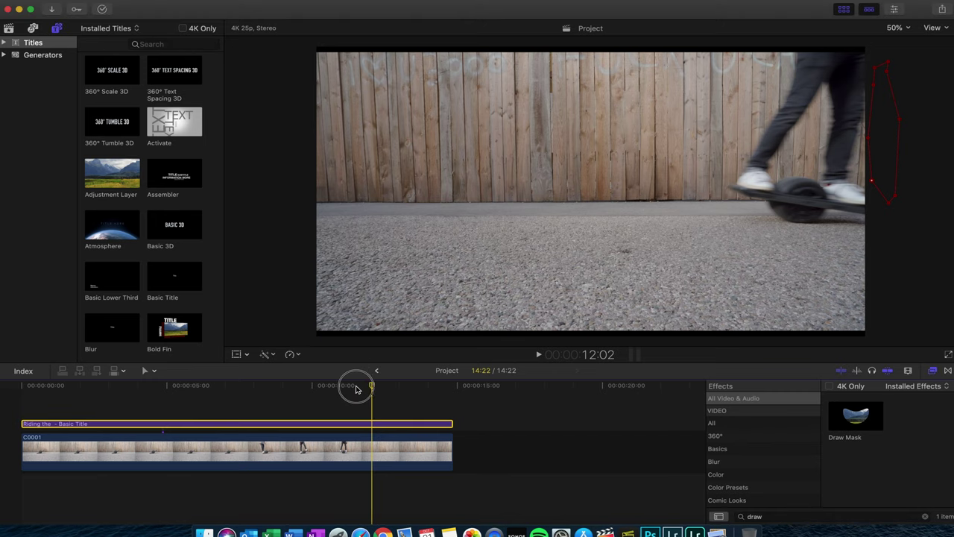
pyautogui.moveTo(319, 387); pyautogui.dragTo(190, 388)
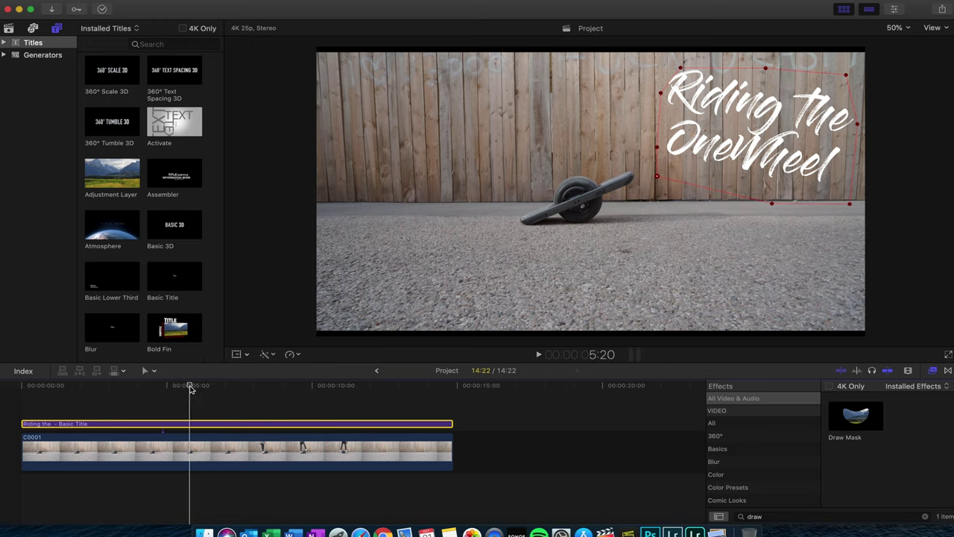
pyautogui.press('space')
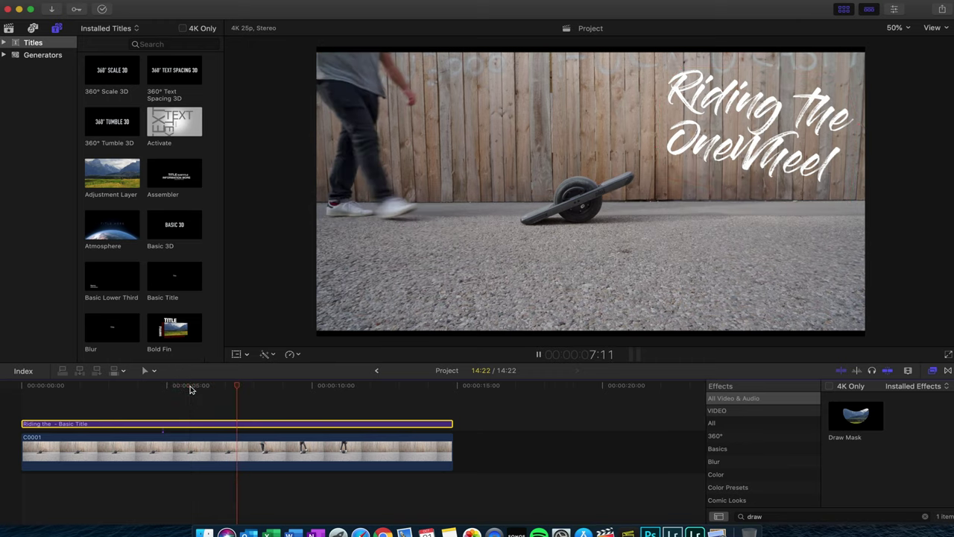